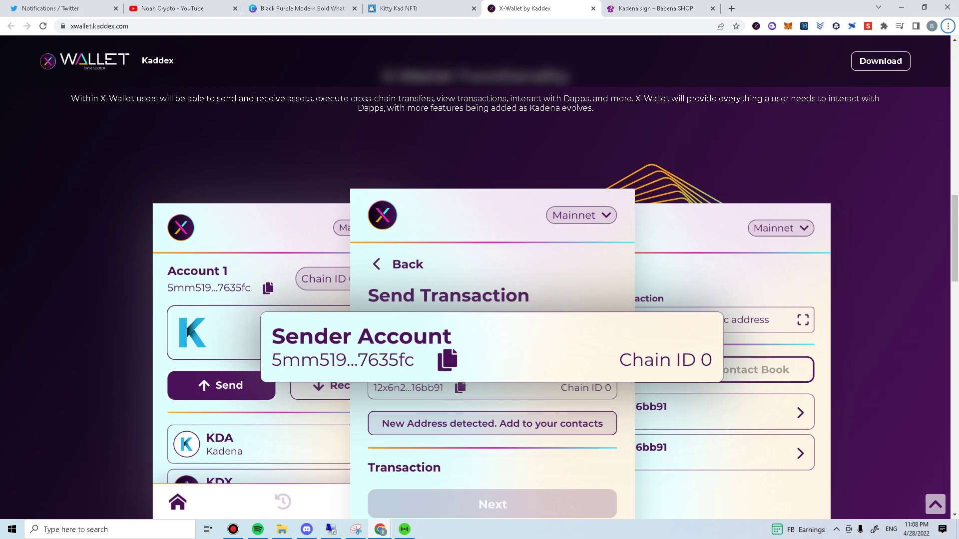
Lock X-Wallet from the extension's options menu.
scroll(873, 270, up, 2)
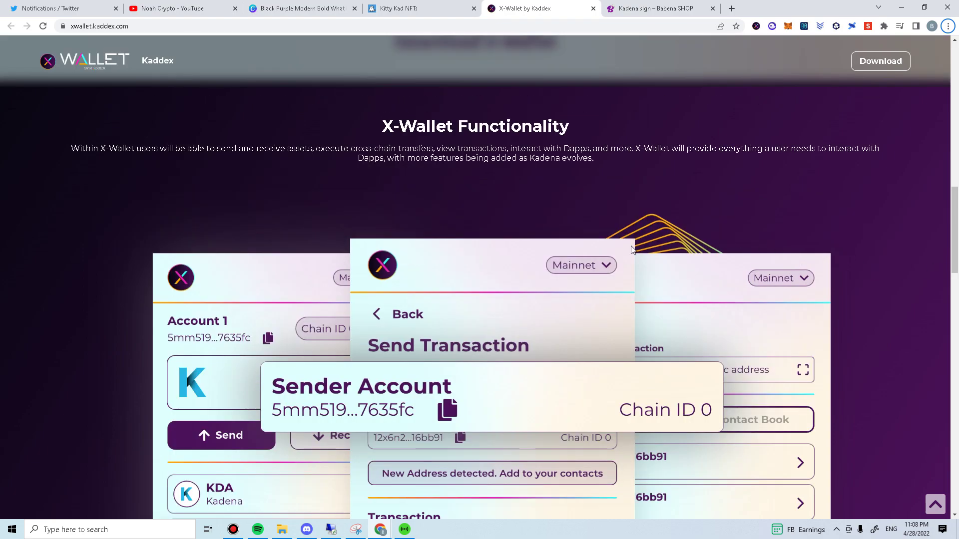
scroll(631, 247, down, 3)
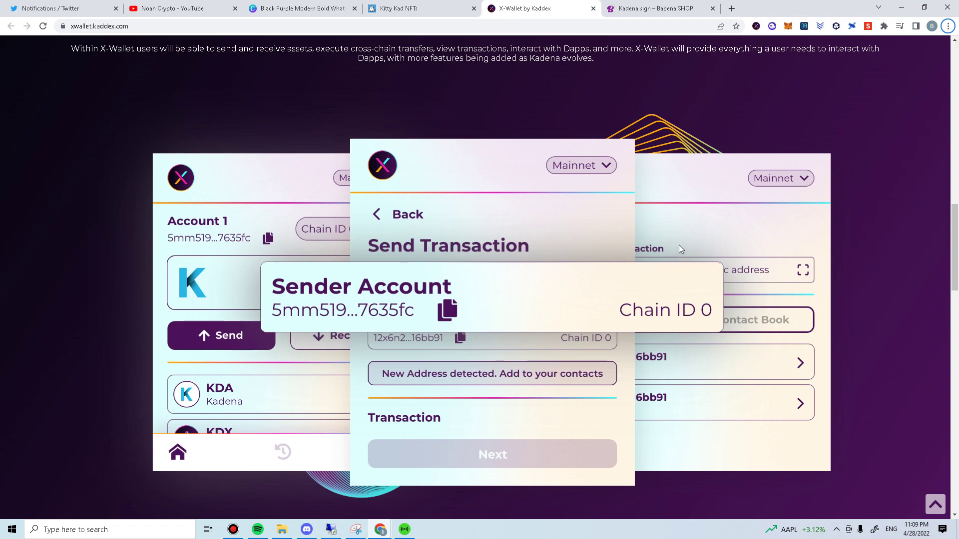
scroll(744, 134, up, 1)
scroll(747, 145, down, 1)
click(756, 26)
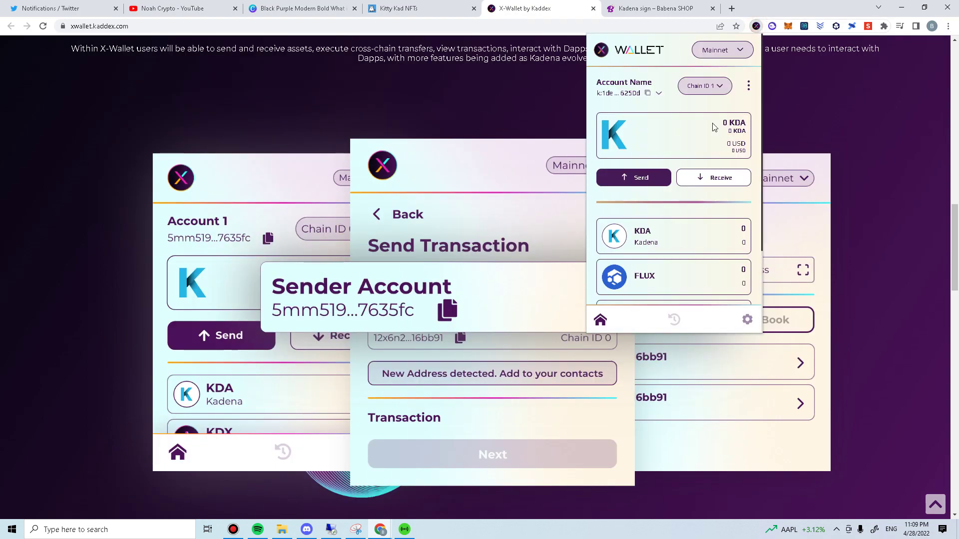
click(748, 86)
click(709, 134)
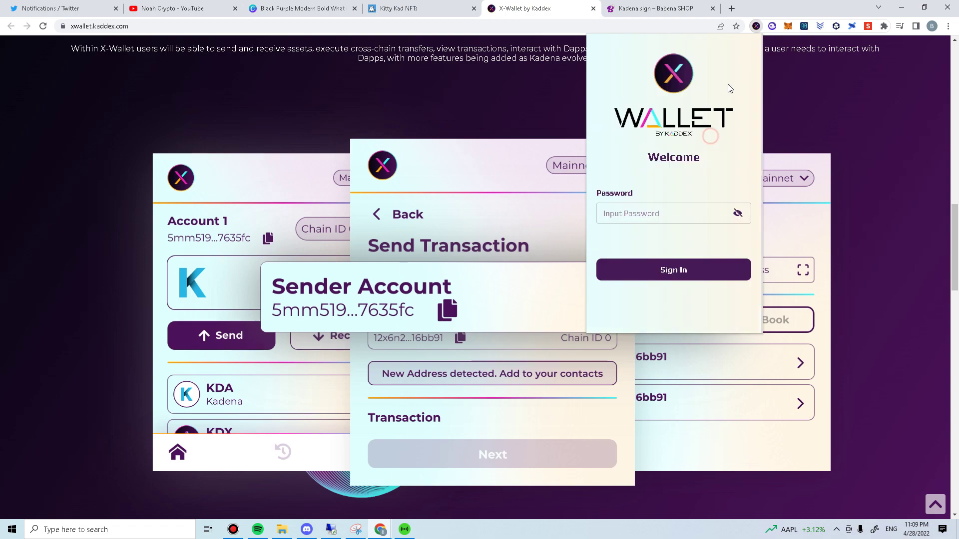
Sign back in with the wallet password to show the Chain 1 account with 127.69461 KDA.
click(680, 215)
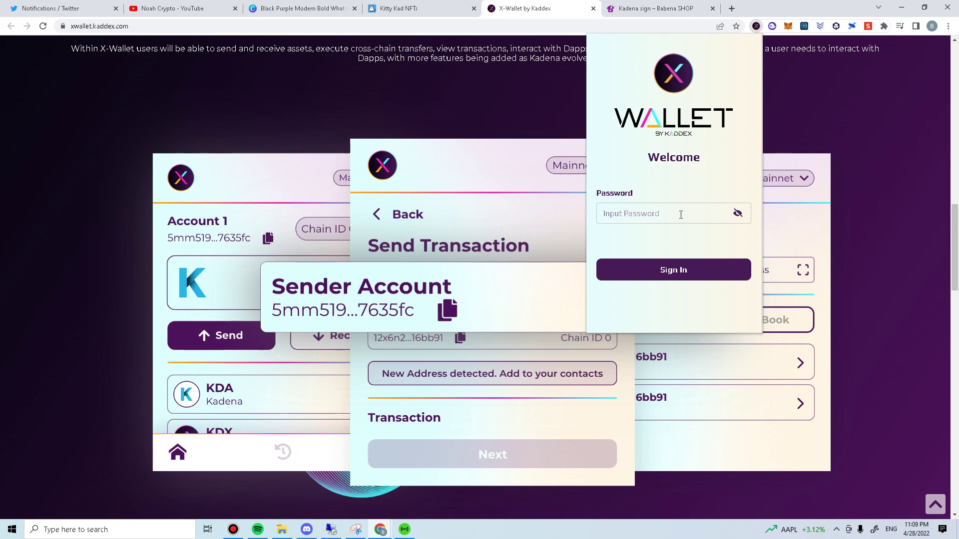
text(•••••••••••••)
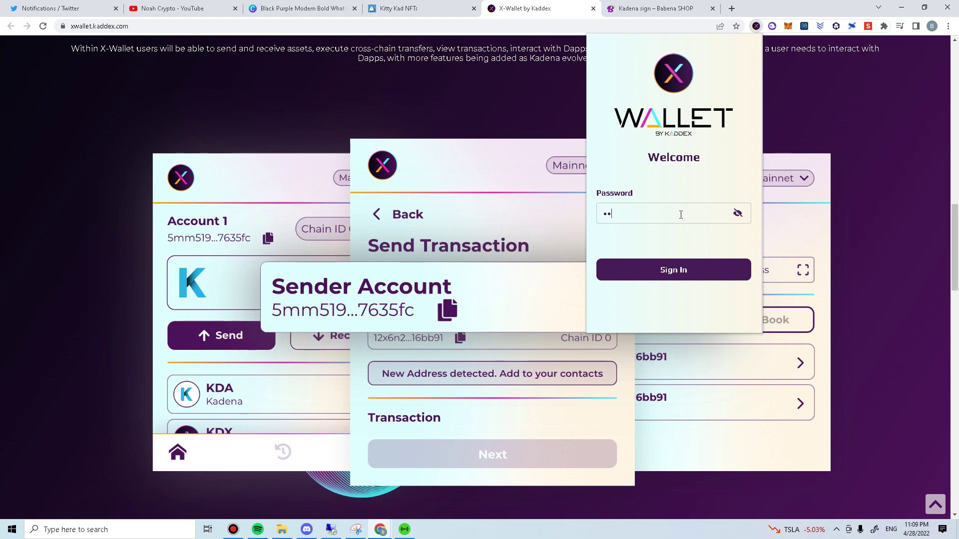
key(Return)
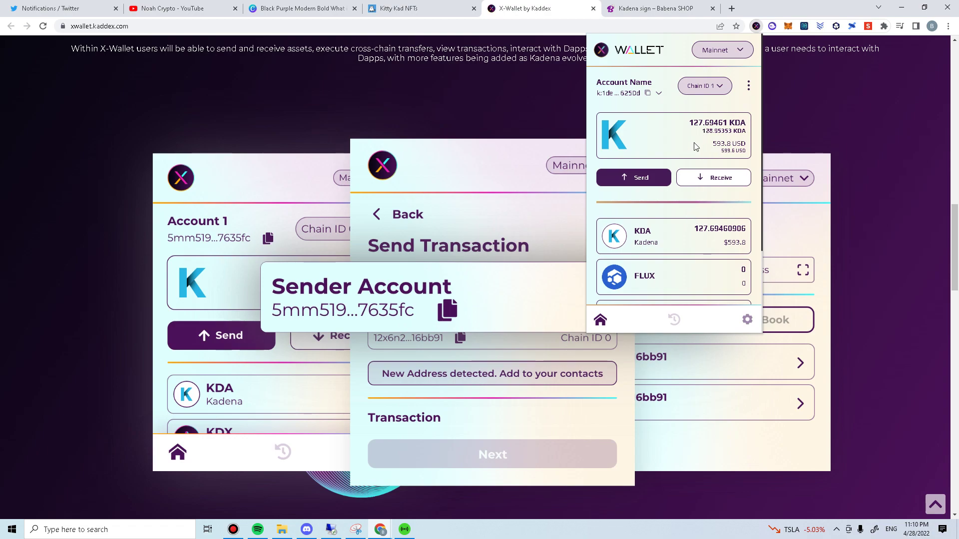
Start a send with the copied own account address as destination on Chain ID 3.
click(647, 94)
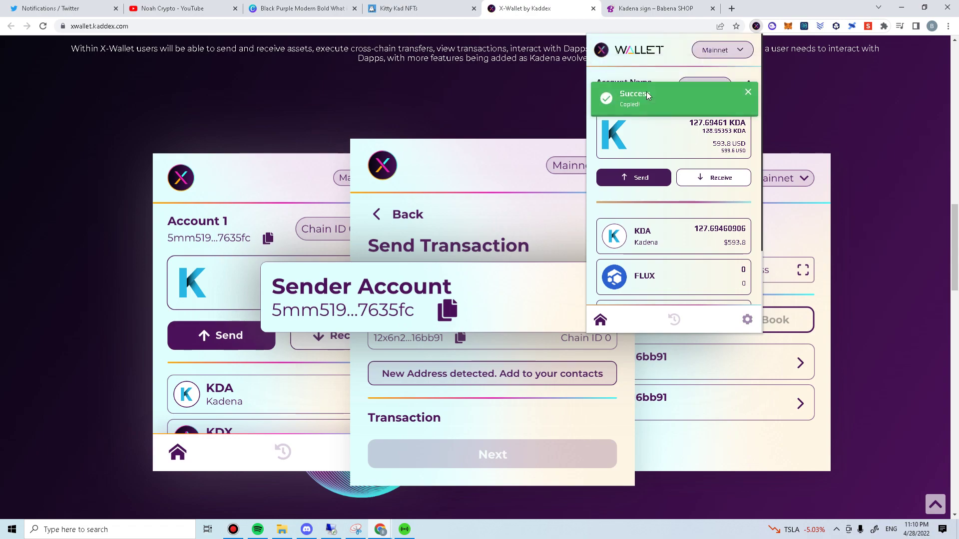
click(647, 181)
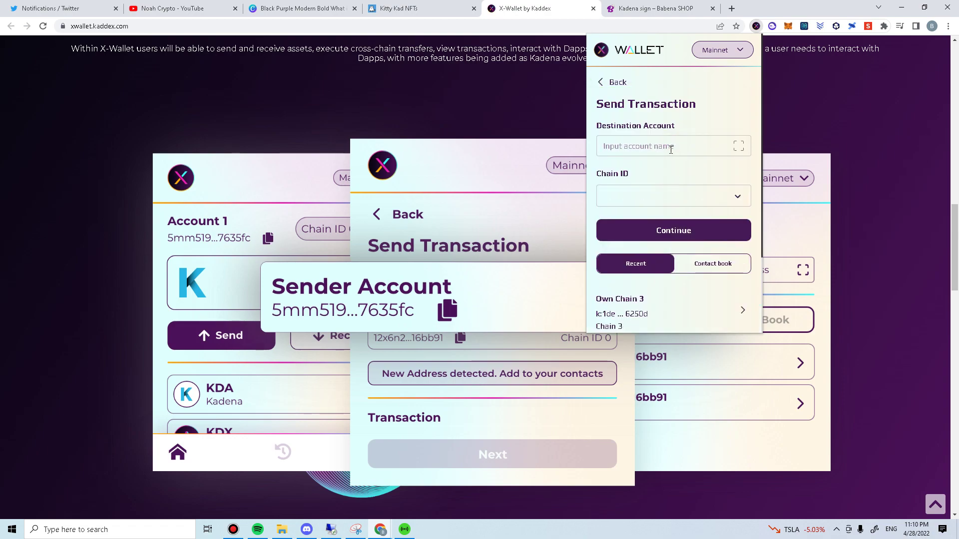
key(ctrl+v)
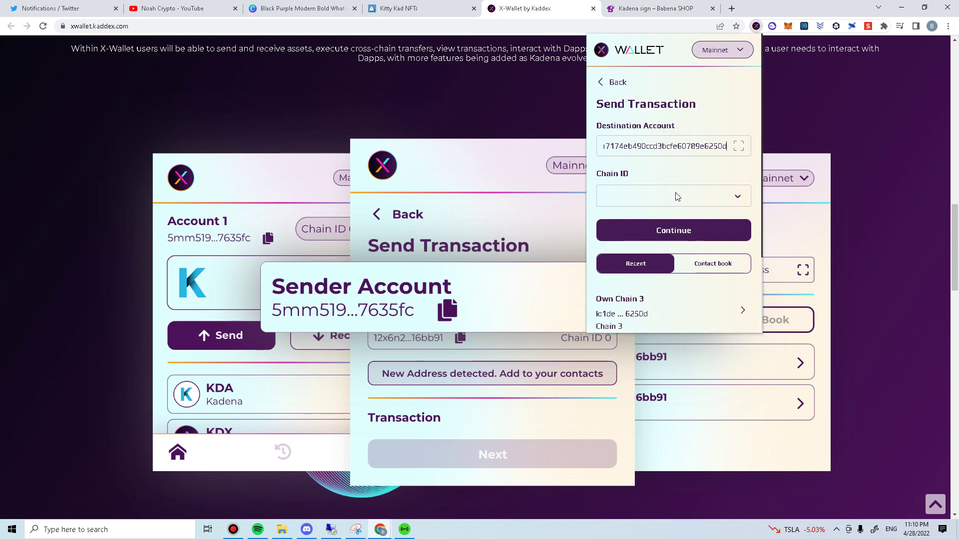
click(674, 196)
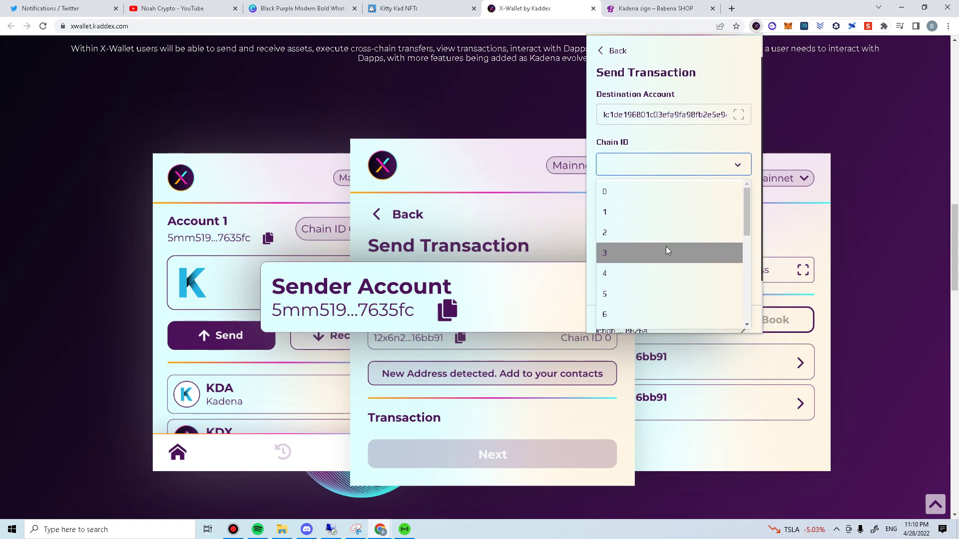
click(671, 248)
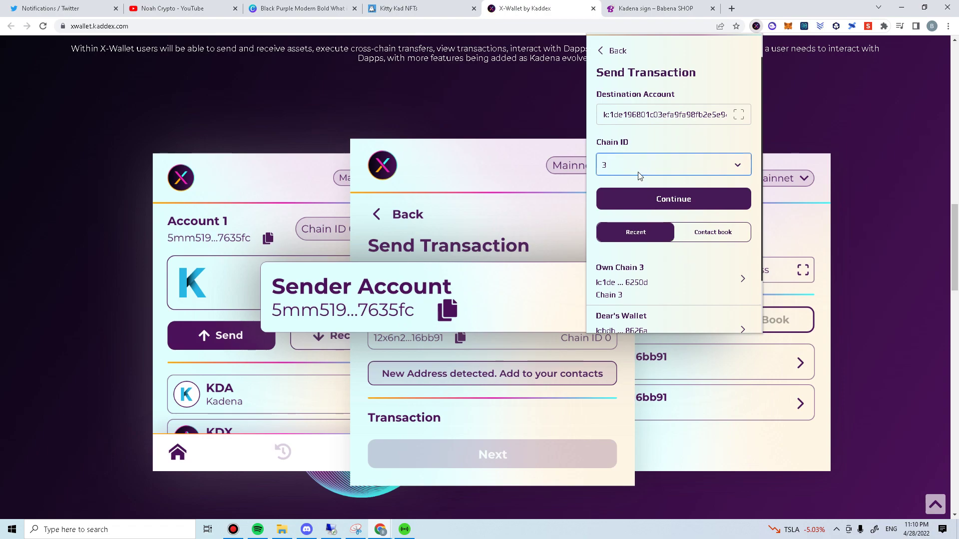
click(662, 204)
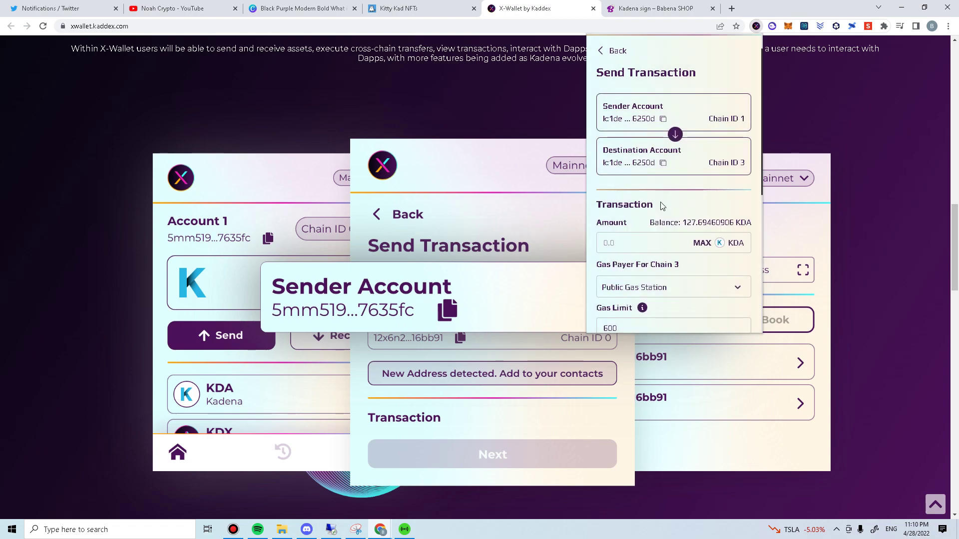
Enter an amount of 0.1 KDA, review the transfer and confirm sending it.
scroll(694, 245, down, 2)
click(635, 145)
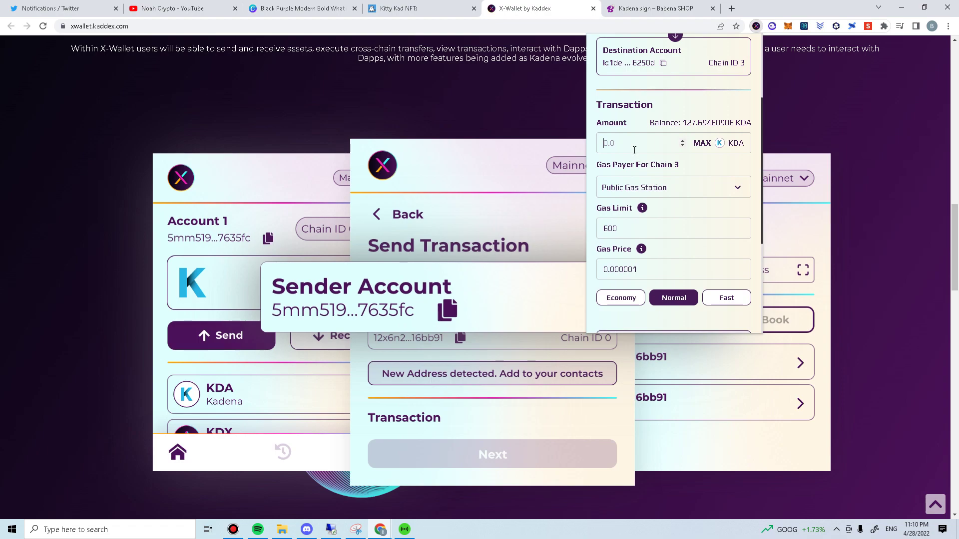
text(0.1)
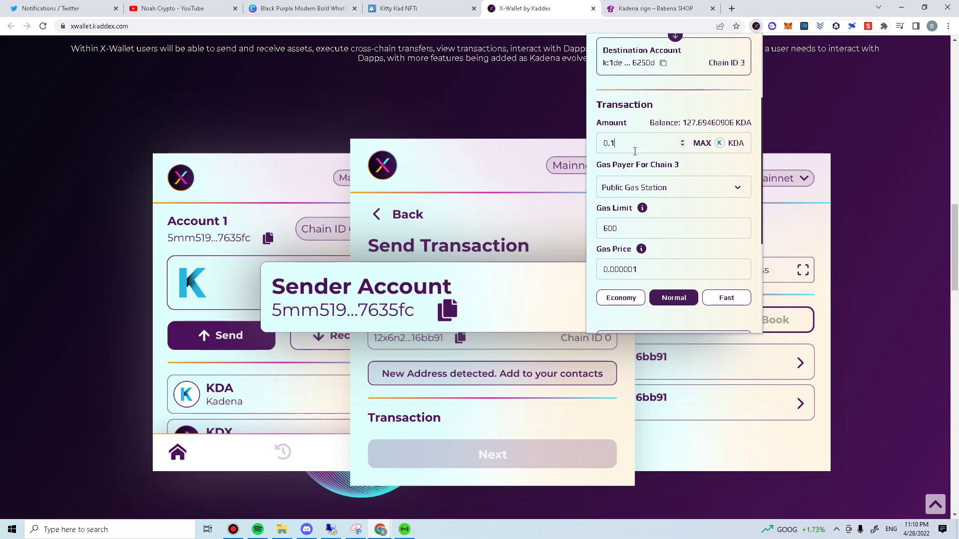
scroll(680, 310, down, 1)
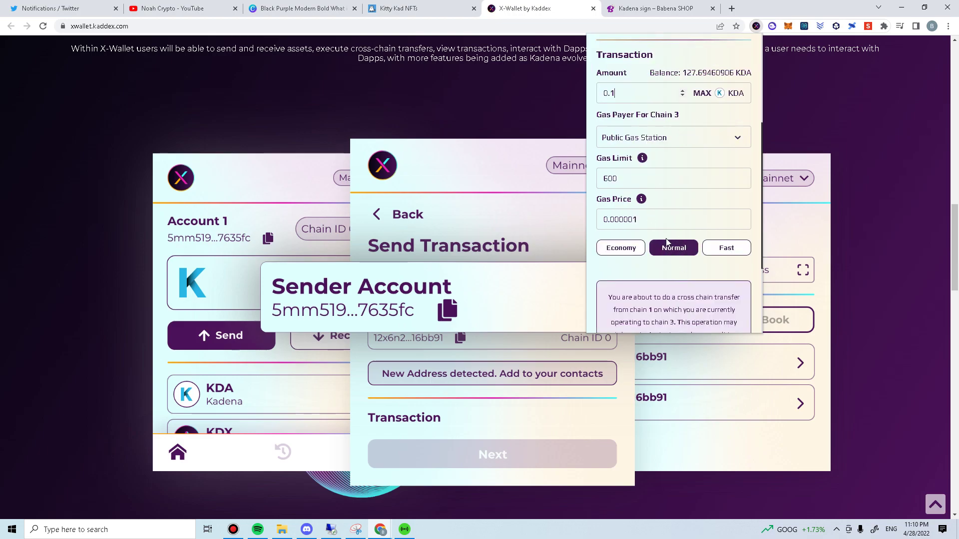
scroll(682, 242, down, 3)
click(681, 318)
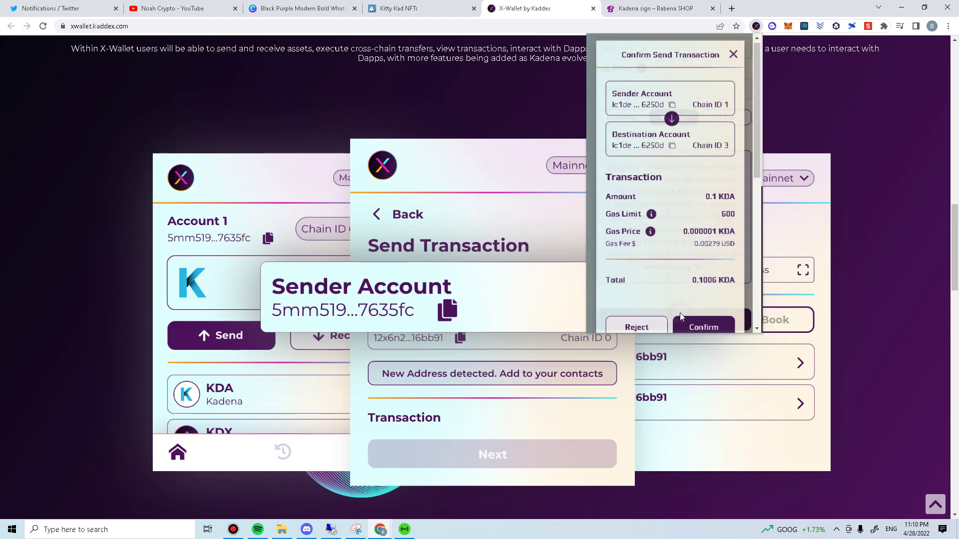
scroll(698, 244, down, 3)
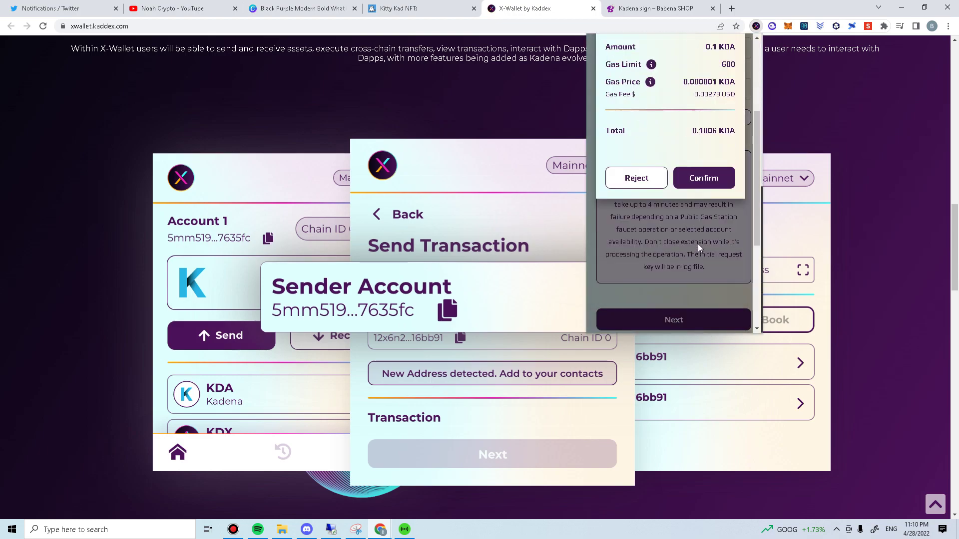
click(698, 178)
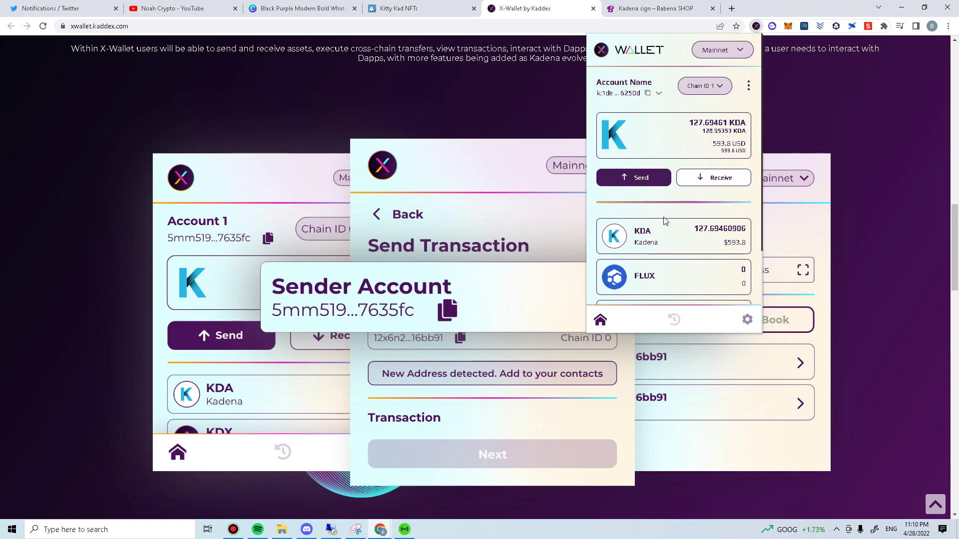
click(675, 321)
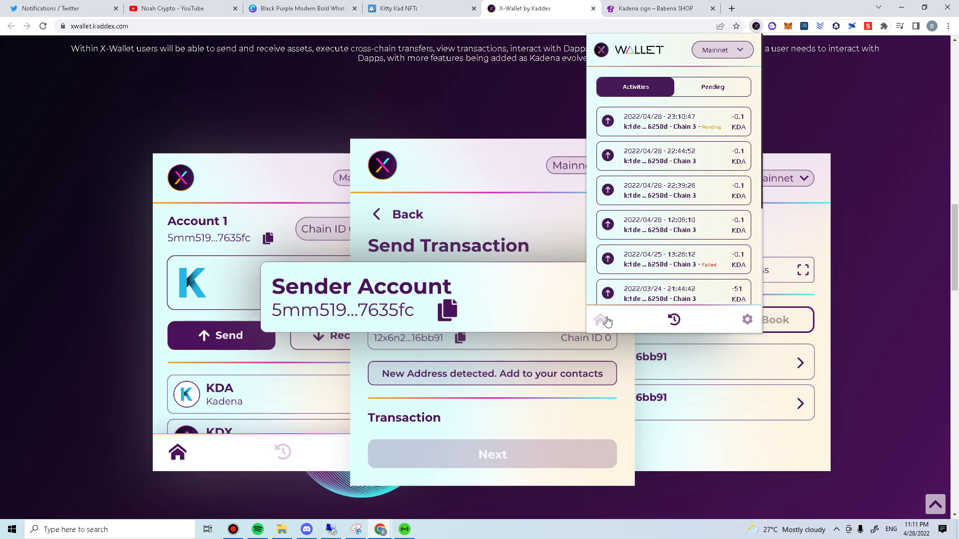
click(604, 321)
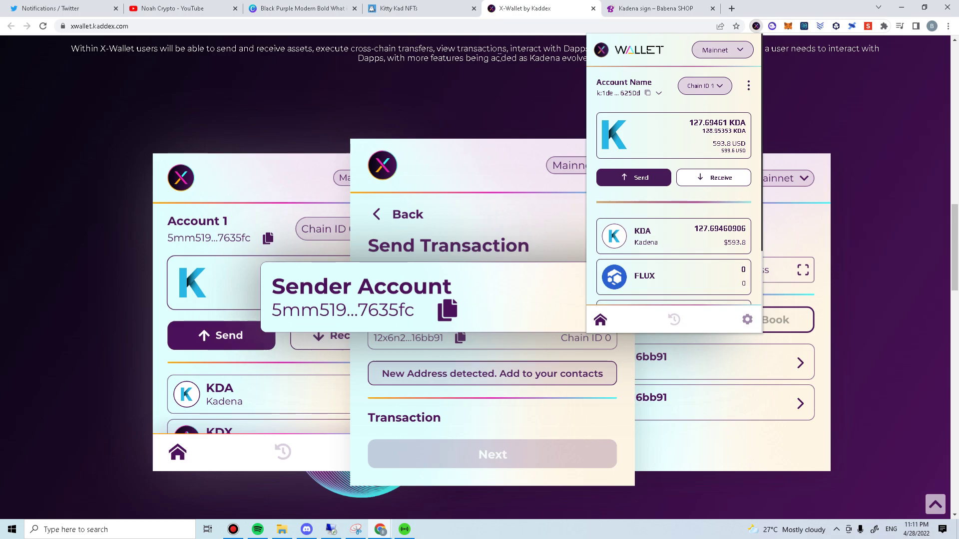
View the Babena SHOP Kadena sign hoodie page ($39.50 USD), then return to the X-Wallet website.
click(683, 7)
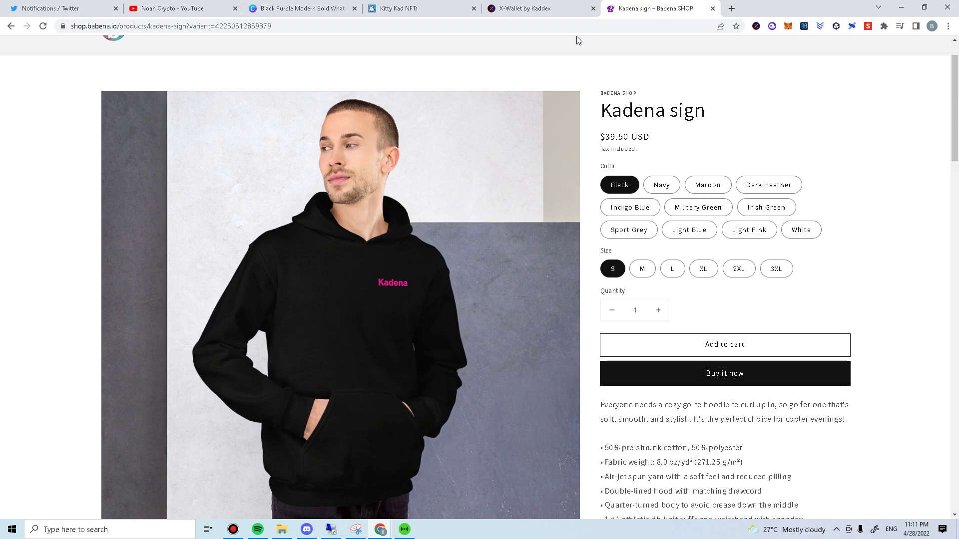
click(567, 7)
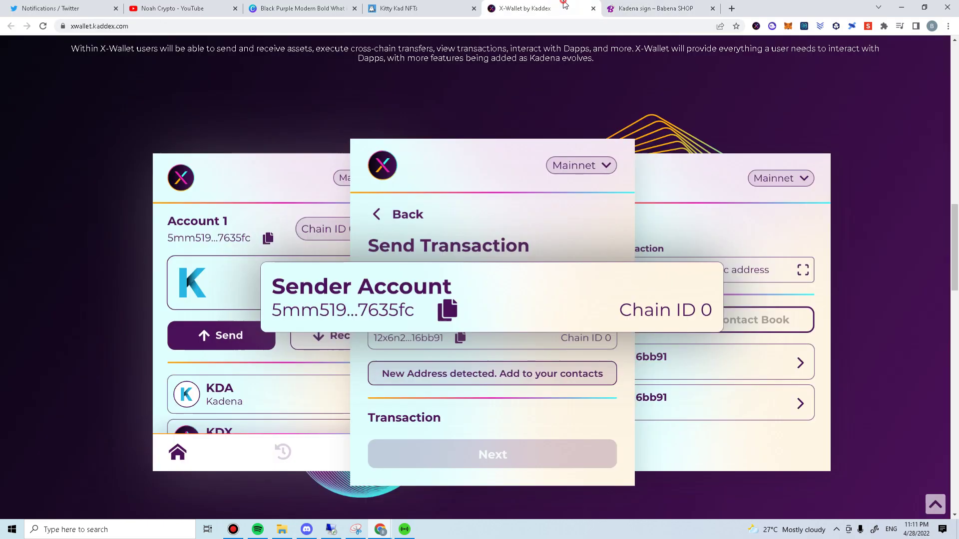
Show the X-Wallet activity list to check the 0.1 KDA Chain 3 transfer's status.
click(755, 26)
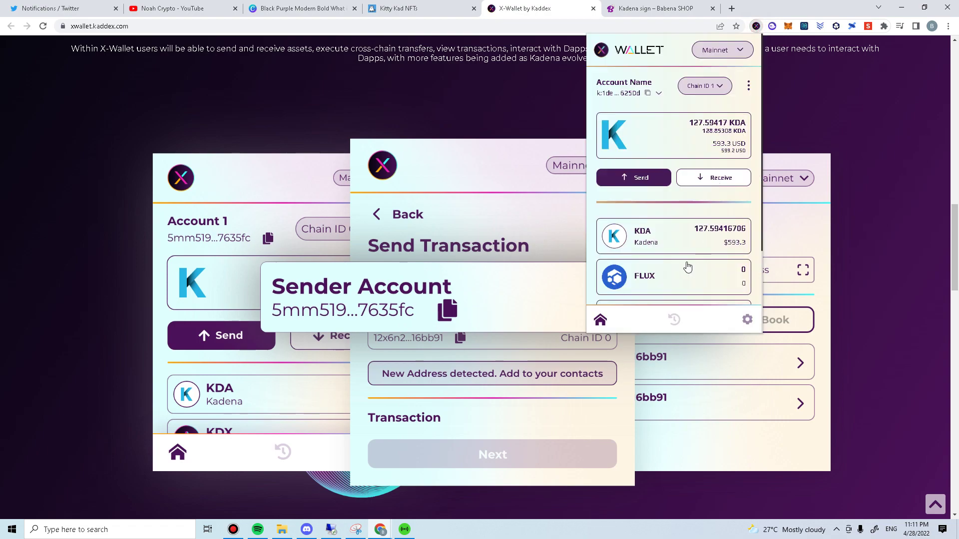
click(674, 320)
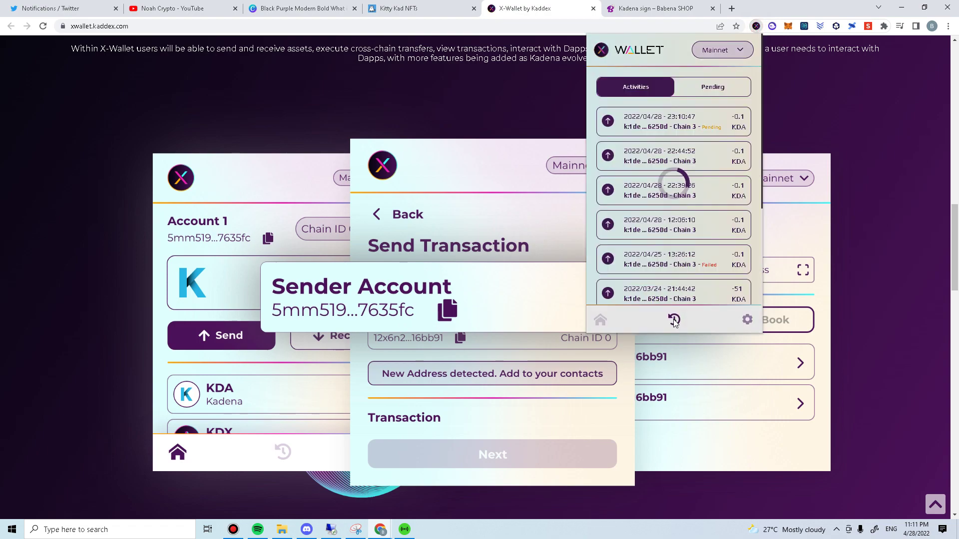